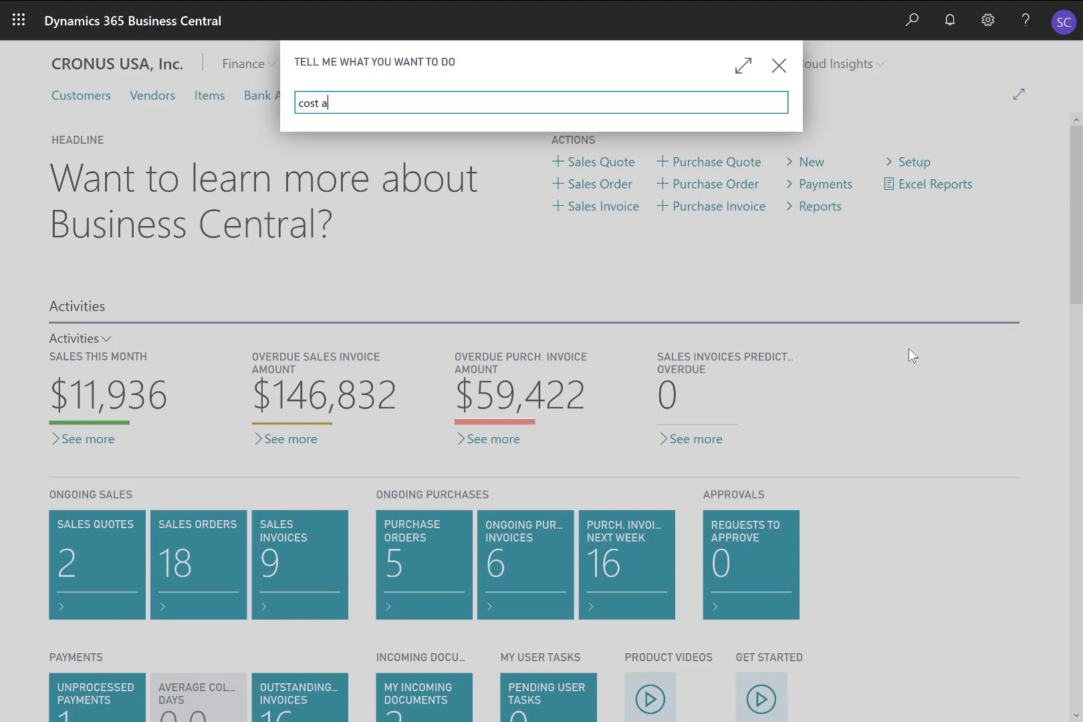
Step: Search for the cost allocations page and start a new cost allocation with the ID ADM01
key("Return")
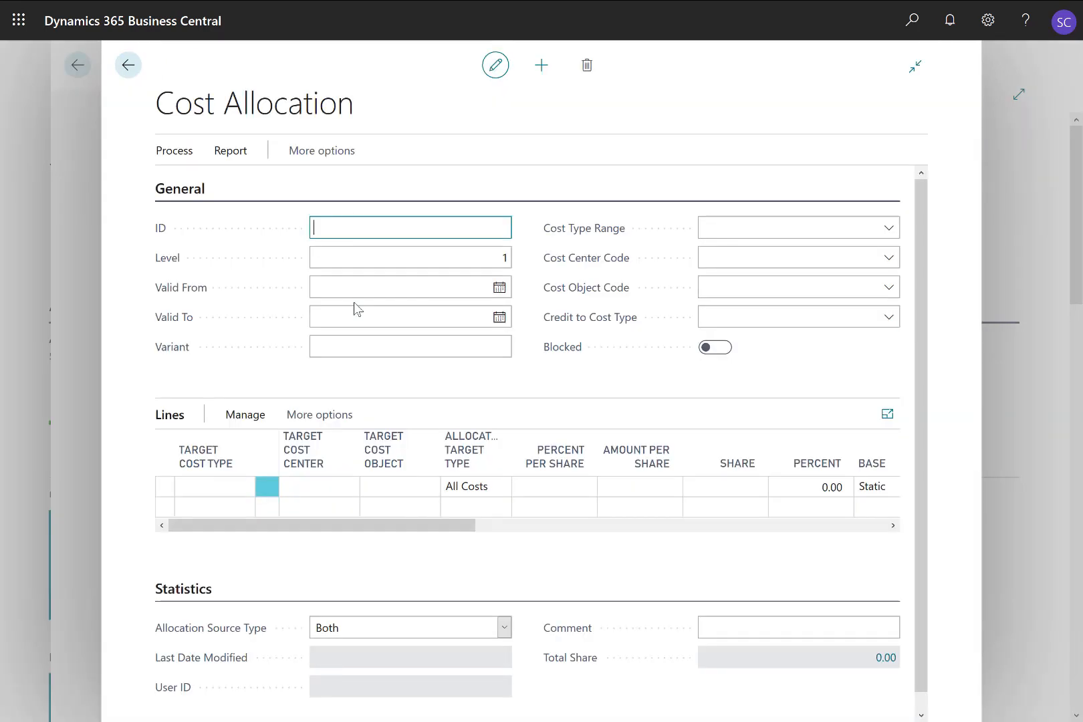
type("ADM01")
key("Tab")
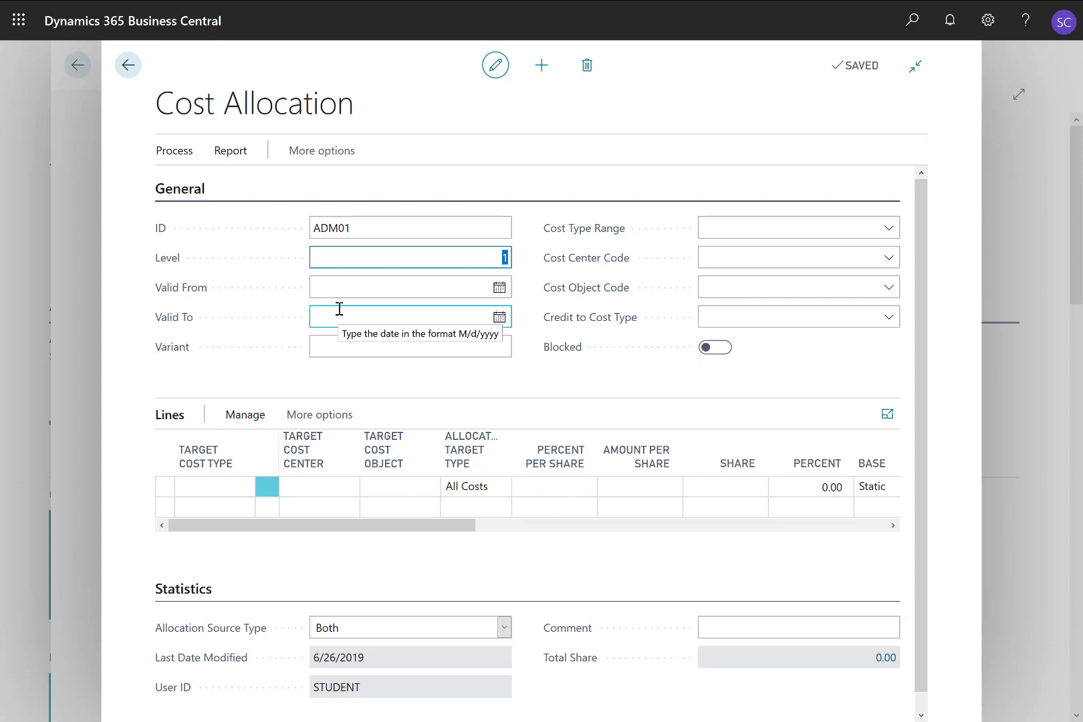
Step: Set the allocation's validity period from 1/1/2020 to 12/31/2020, keeping level 1
key("Tab")
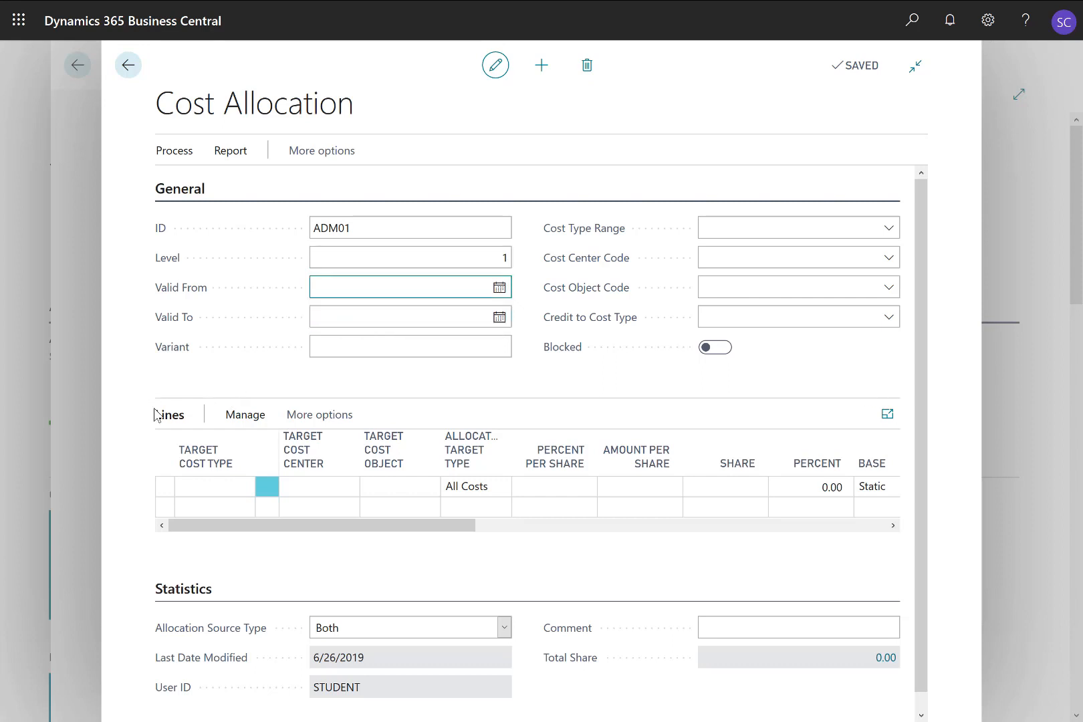
type("1")
key("BackSpace")
type("01")
key("Tab")
key("shift+Tab")
type("0101")
key("Tab")
type("11")
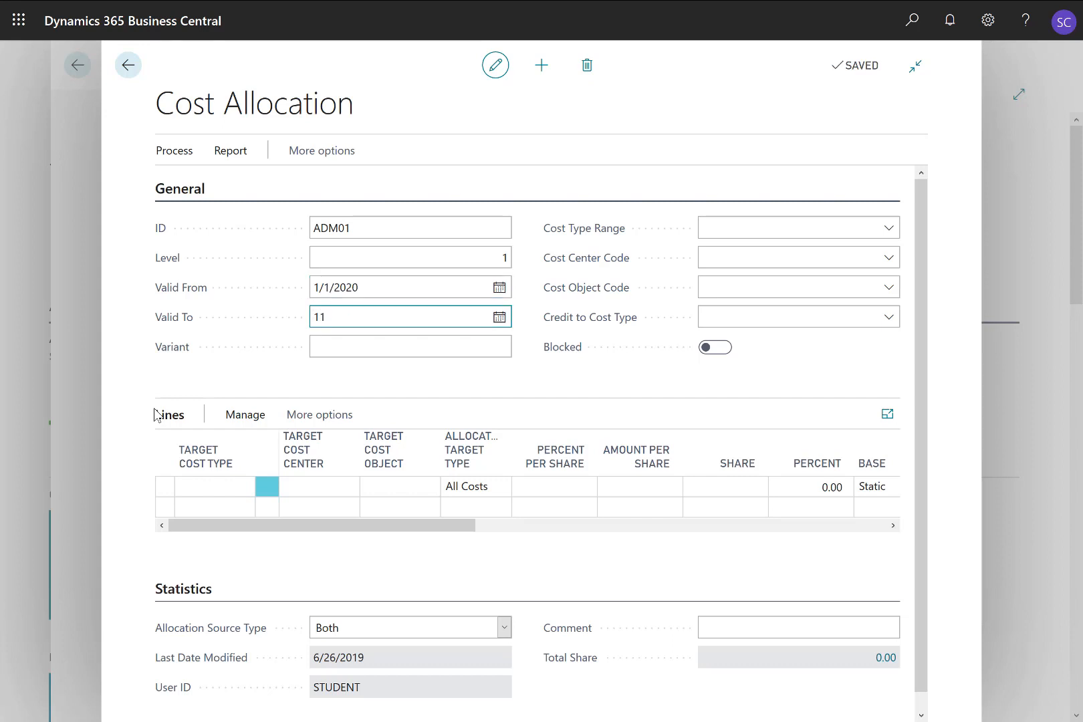
key("BackSpace")
type("2/3")
type("1")
key("Tab")
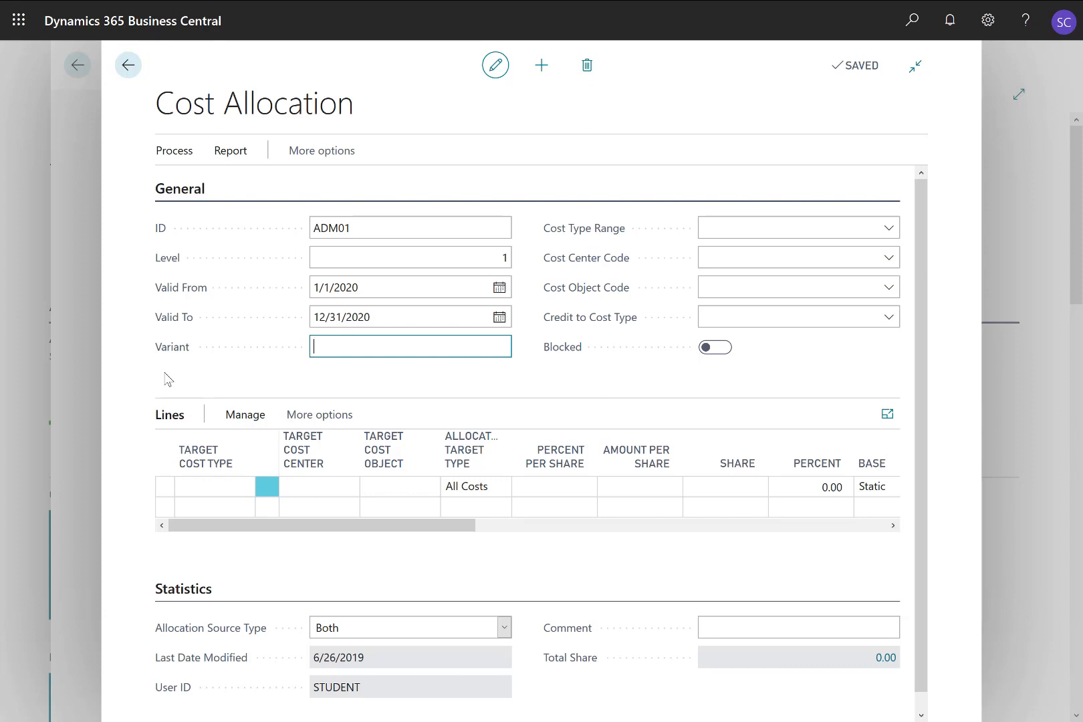
Step: Leave the variant and cost type range blank and set the allocation's cost center code to ADM
key("Tab")
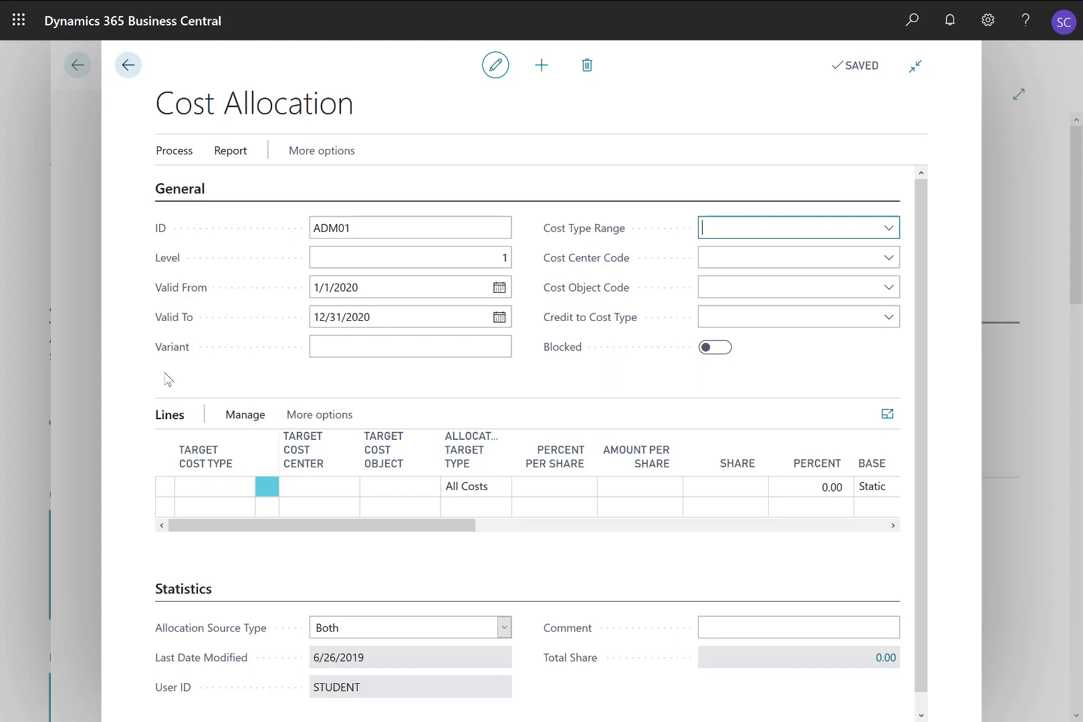
key("Tab")
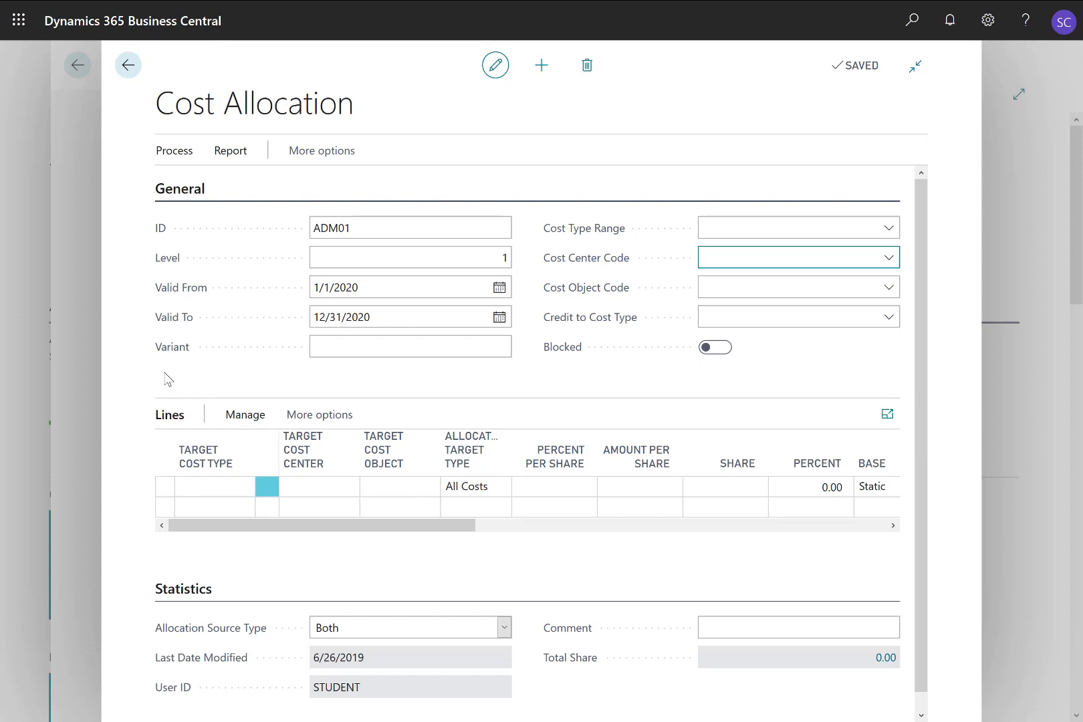
type("ADM")
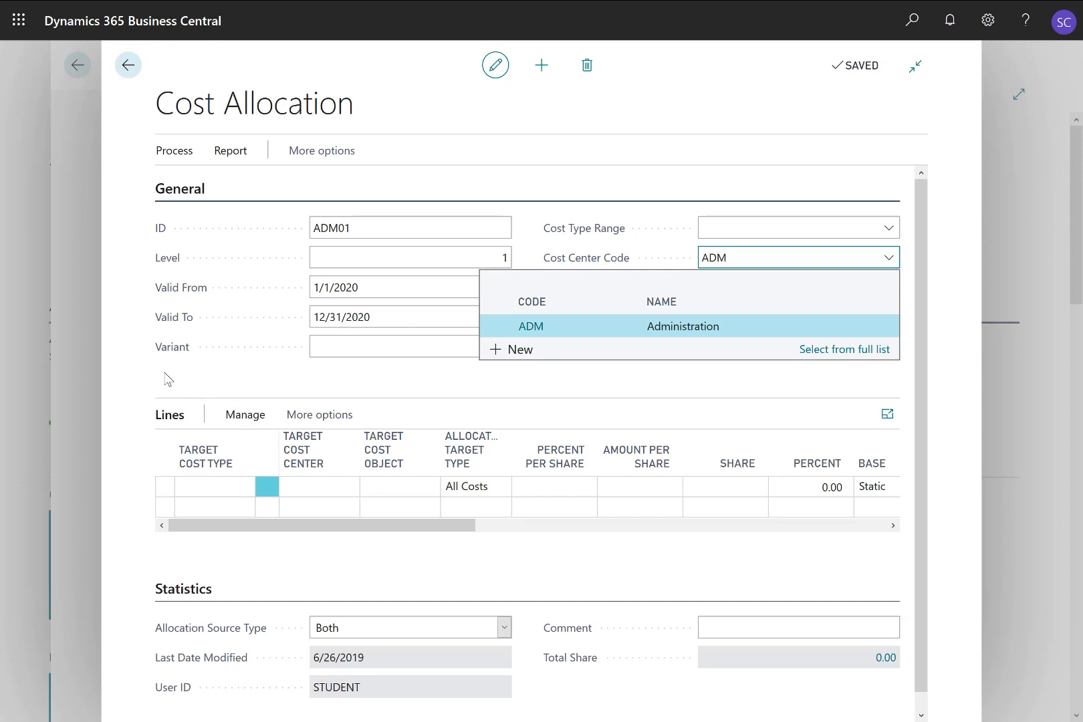
key("Tab")
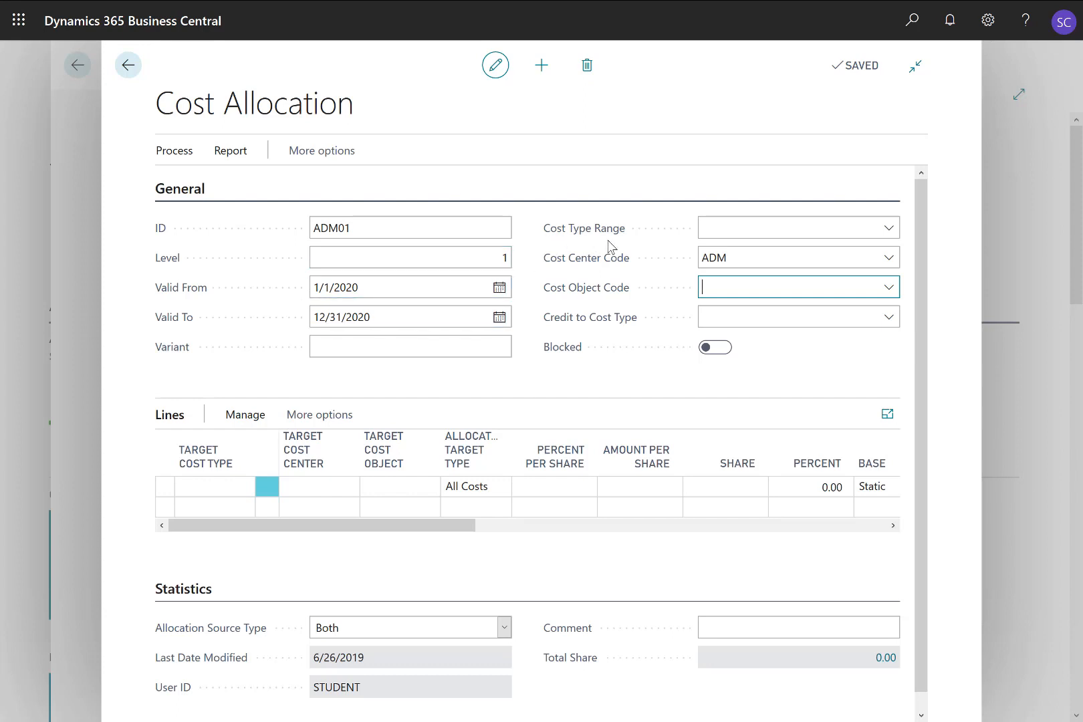
Step: Check the available cost types for the range without choosing one, and set Credit to Cost Type to 9901
left_click(884, 230)
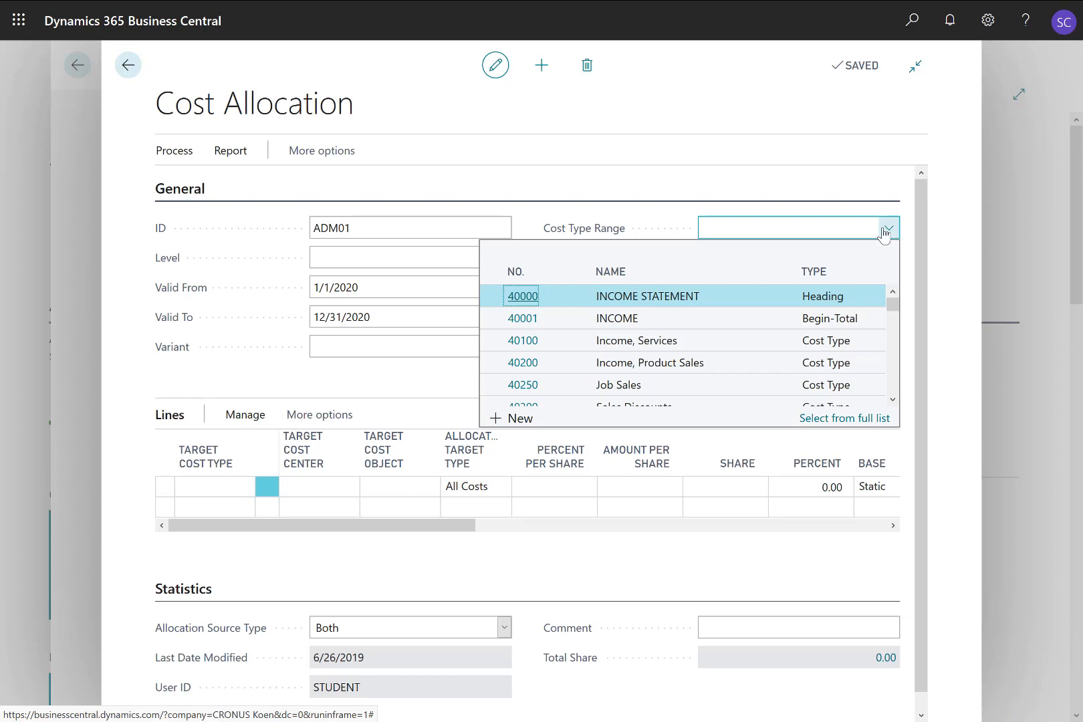
left_click(701, 108)
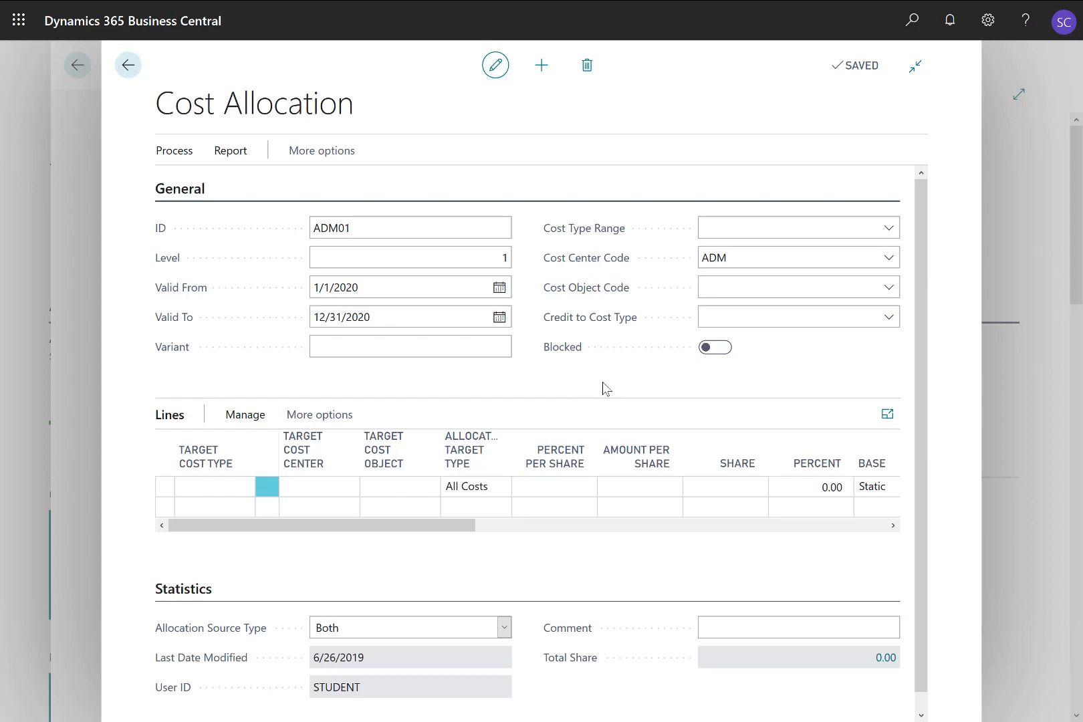
left_click(730, 314)
type("9901")
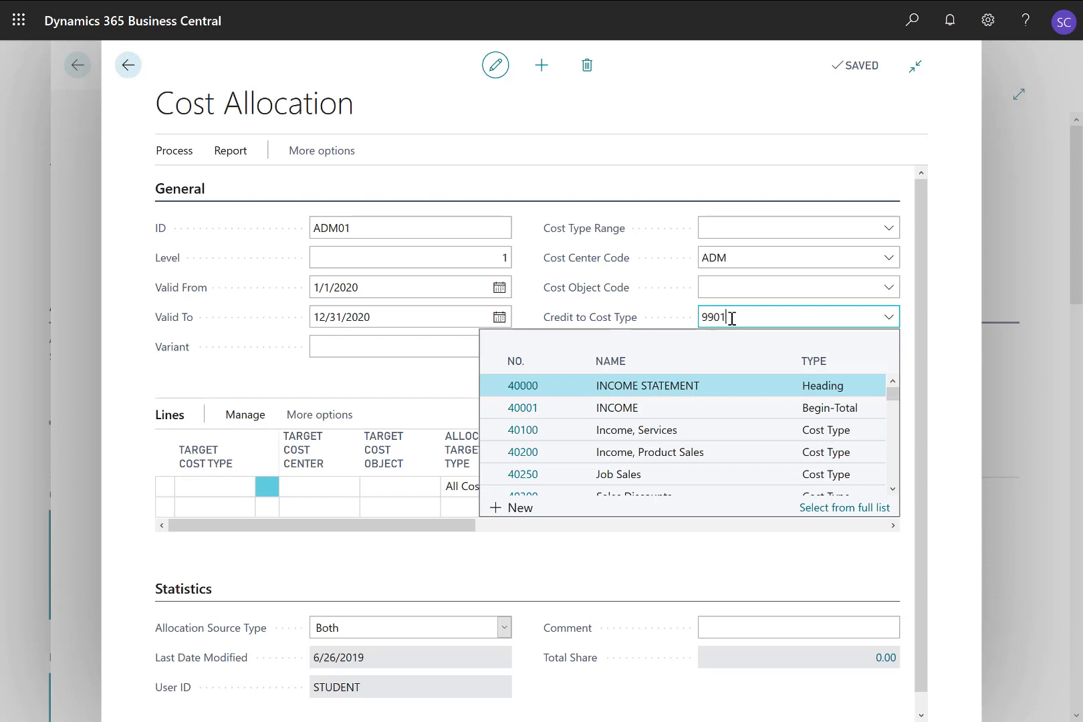
key("Tab")
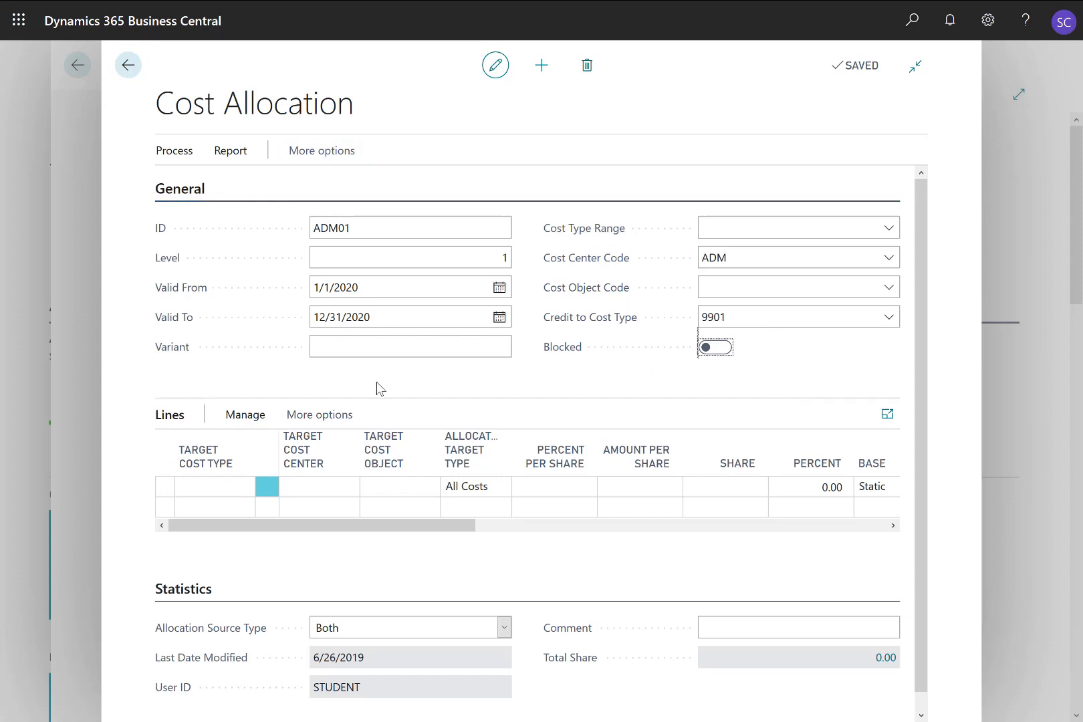
Step: Fill in the first allocation line with target cost type 9901 and target cost center PROD
left_click(206, 486)
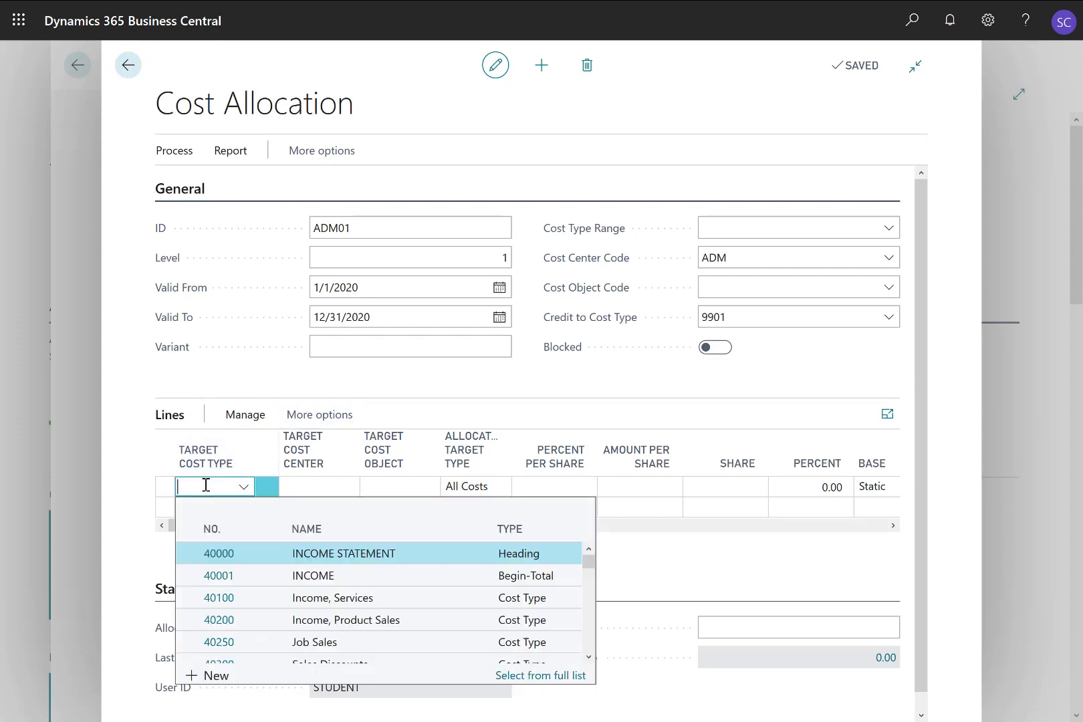
type("9901")
key("Tab")
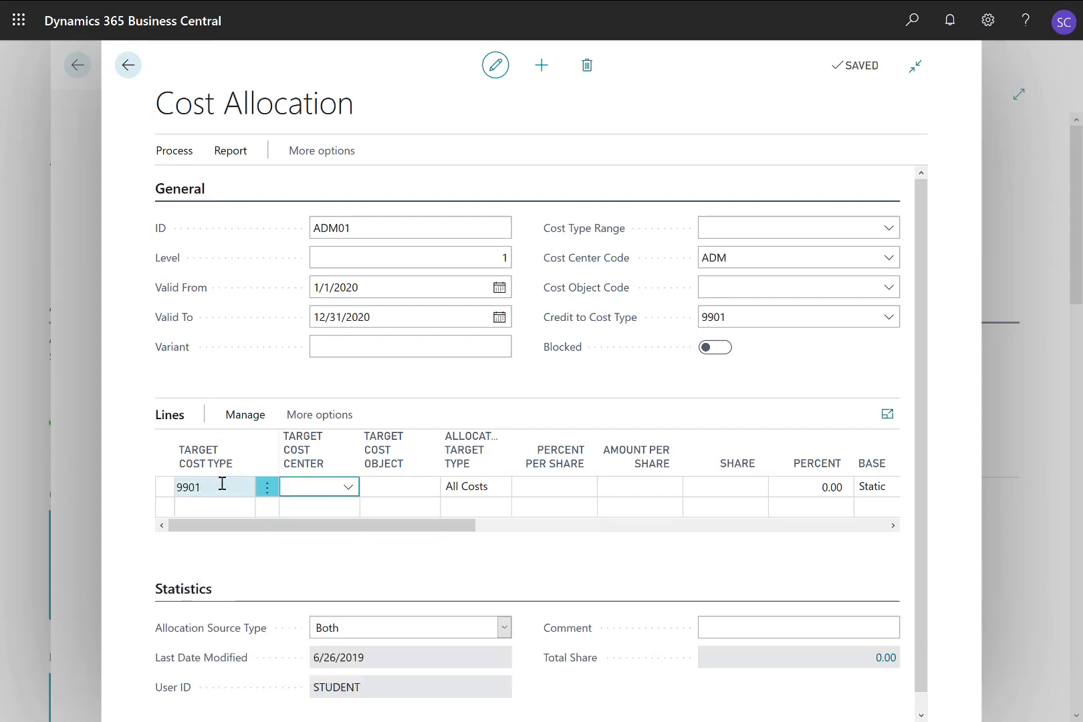
left_click(348, 488)
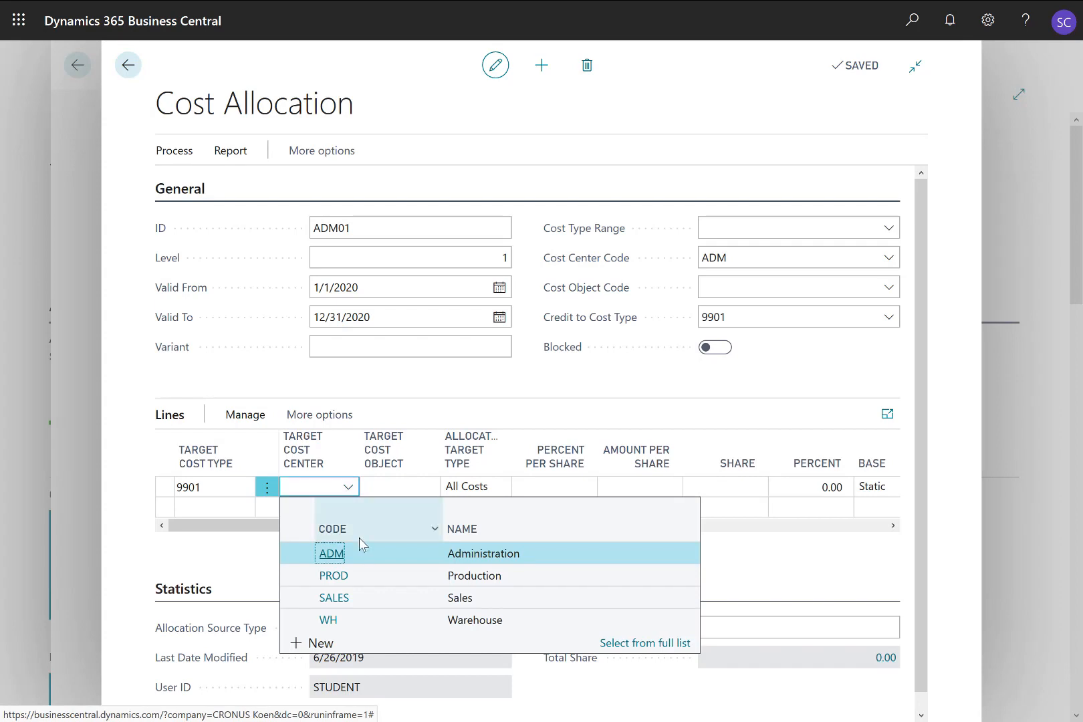
left_click(378, 573)
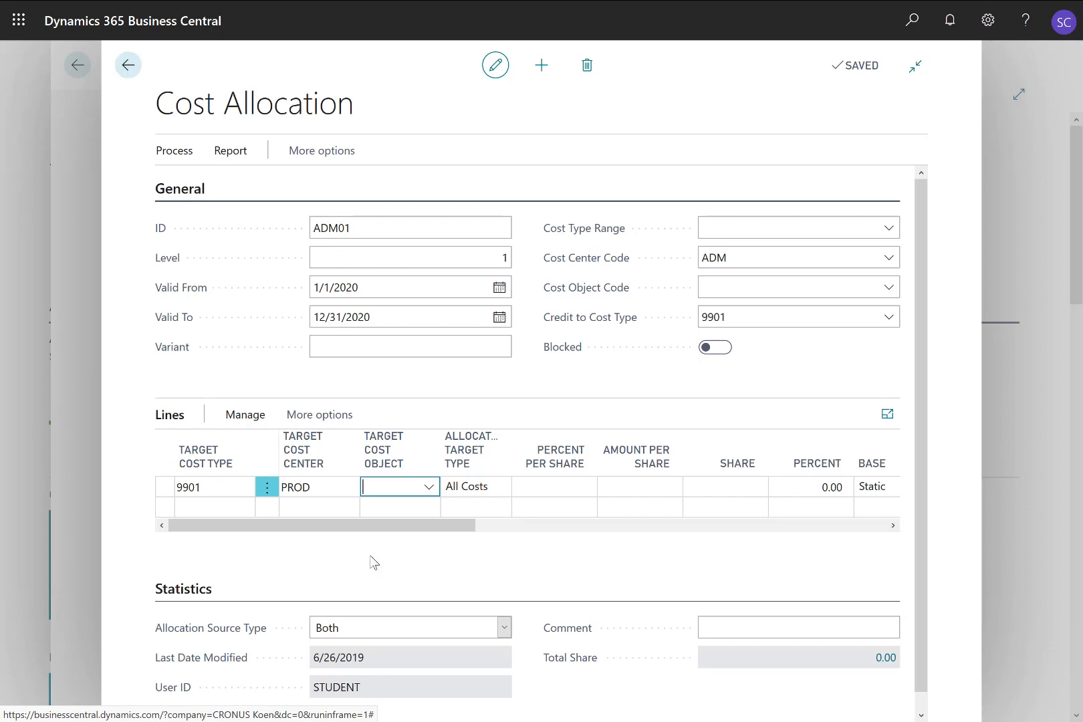
Step: Give the PROD line a share of 90, keeping All Costs as allocation target type and Static as base
key("Tab")
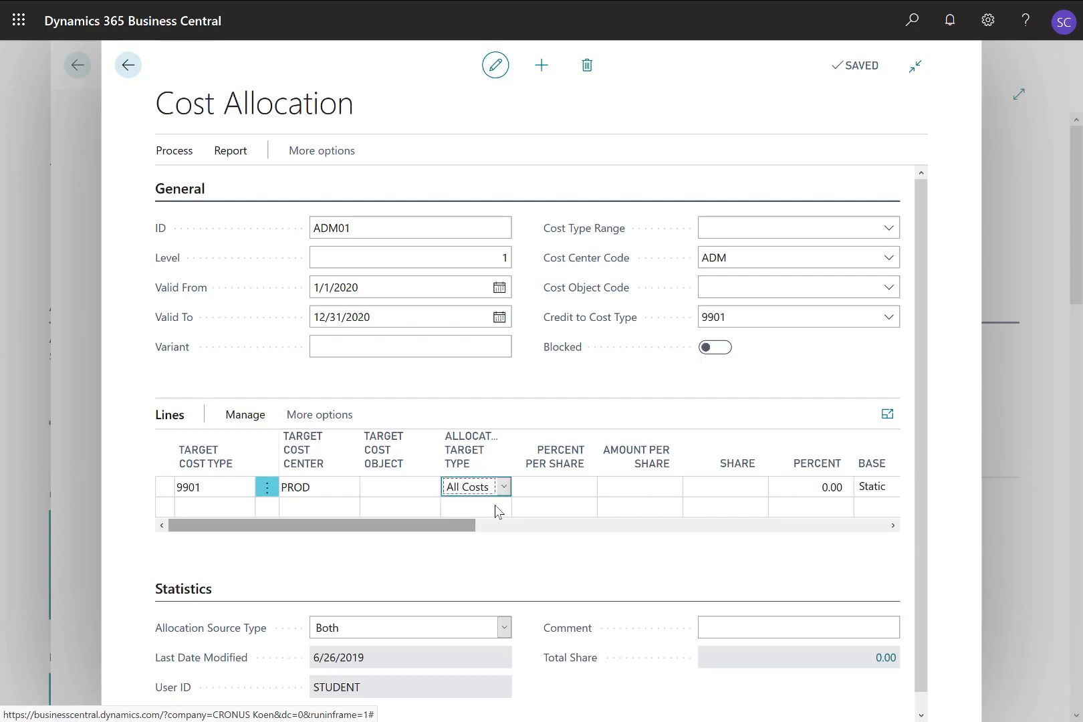
left_click(505, 488)
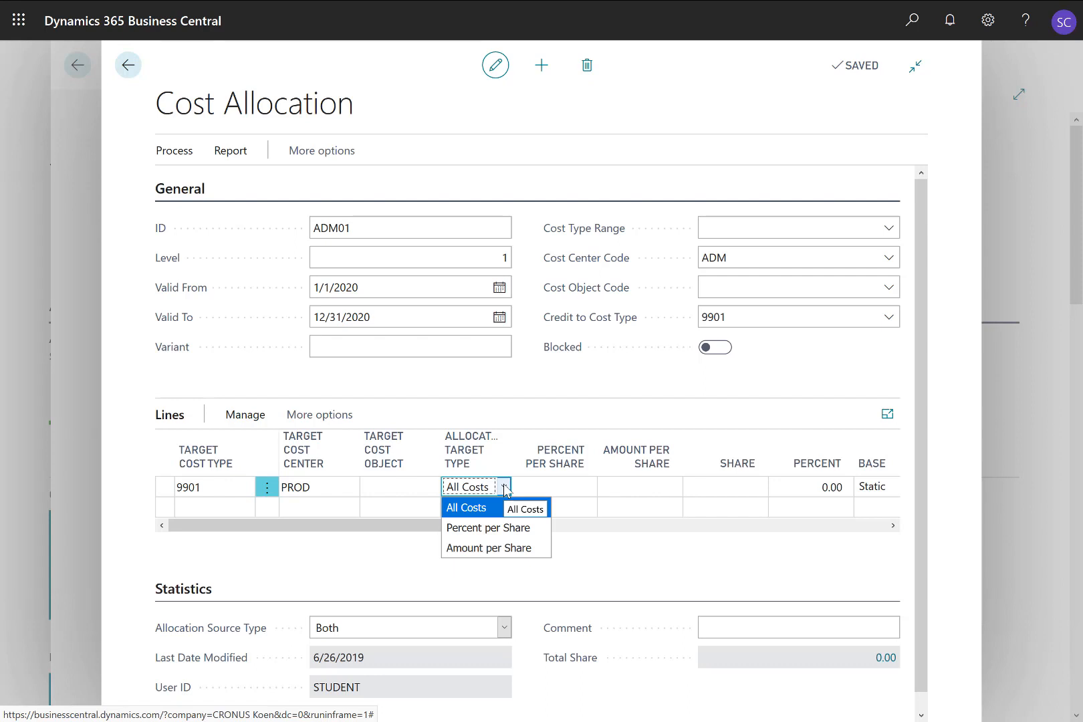
left_click(485, 511)
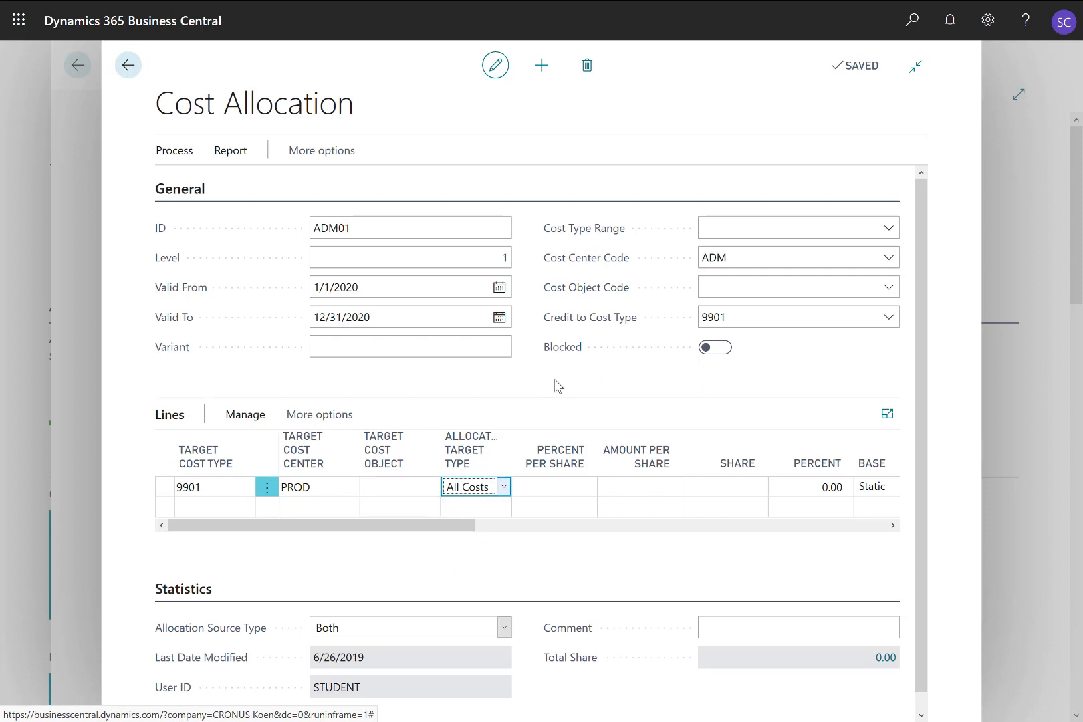
key("Tab")
key("Tab")
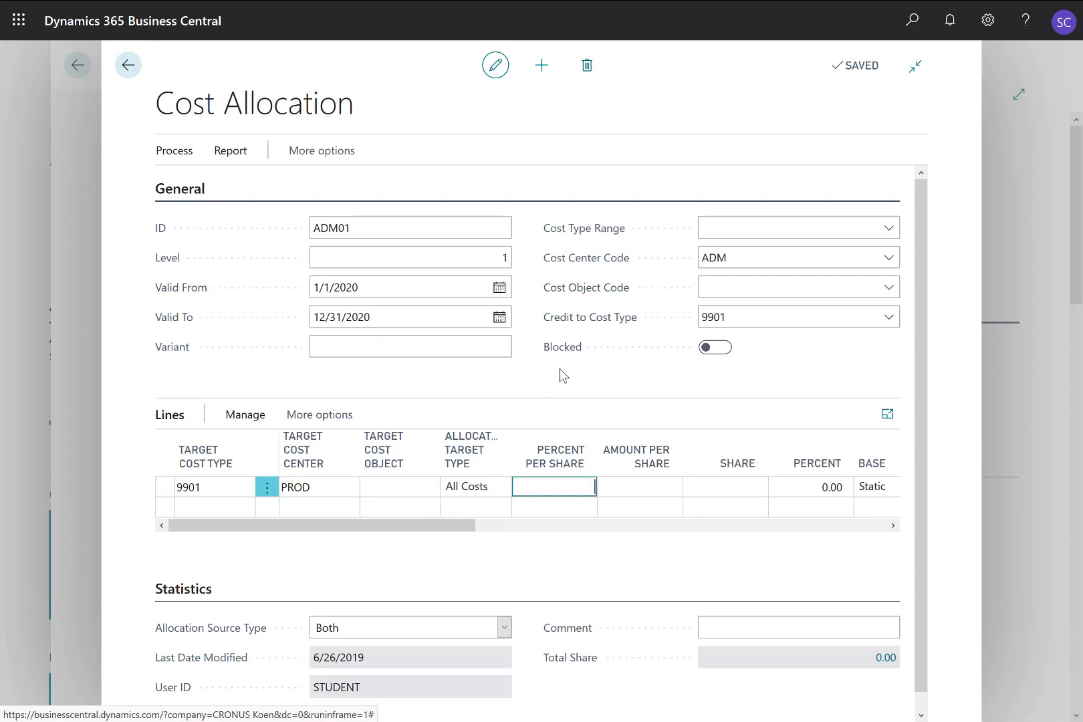
key("Tab")
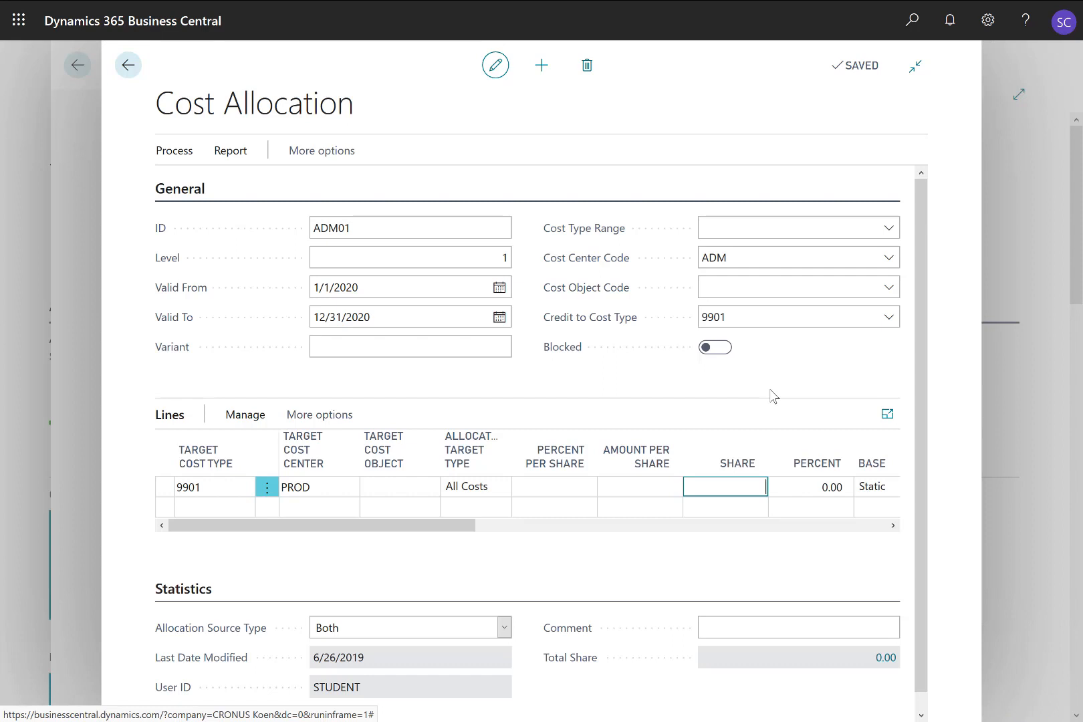
type("90")
key("Tab")
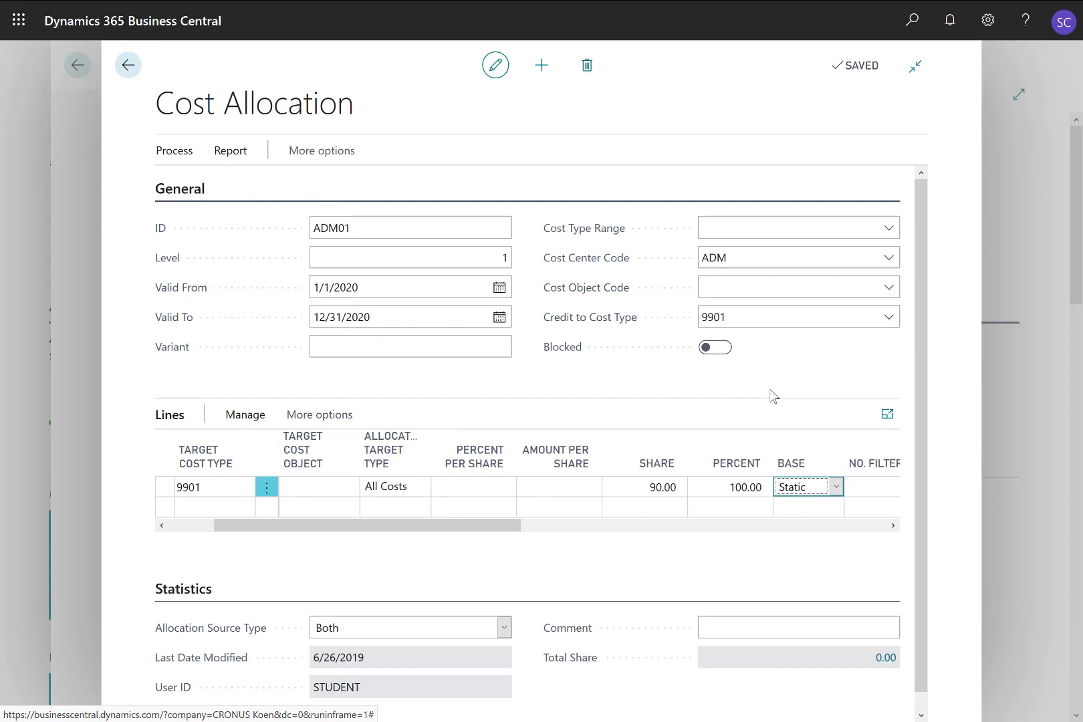
left_click(836, 487)
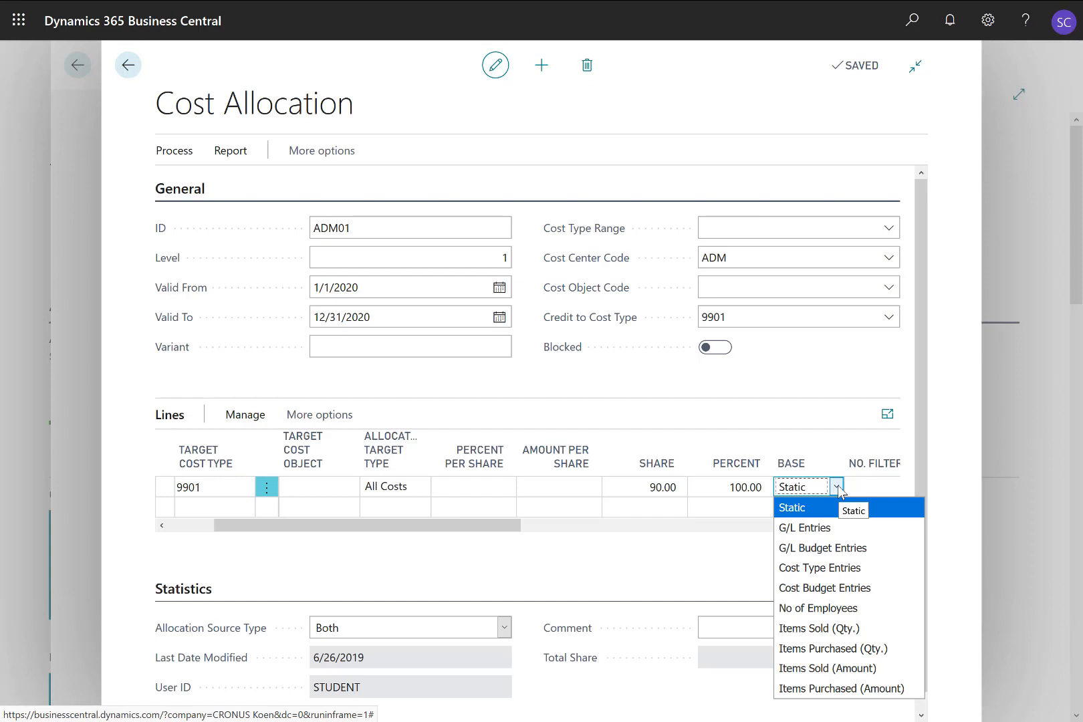
left_click(837, 488)
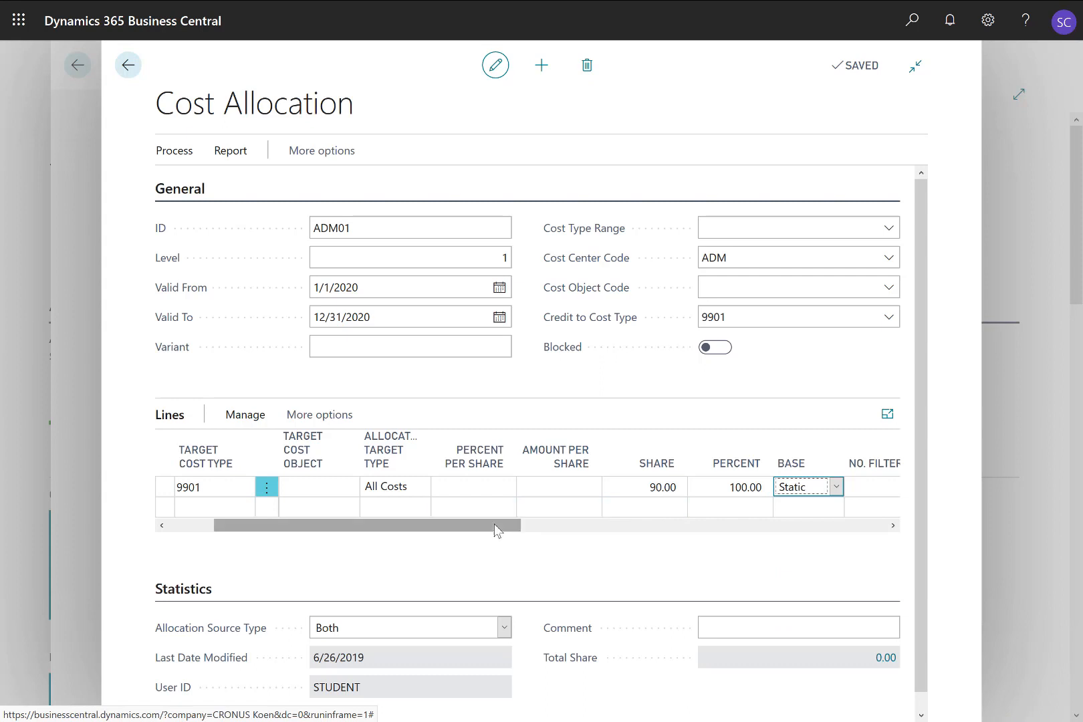
Step: Add a second allocation line with target cost type 9901 and target cost center SALES
scroll(396, 533, "left", 2)
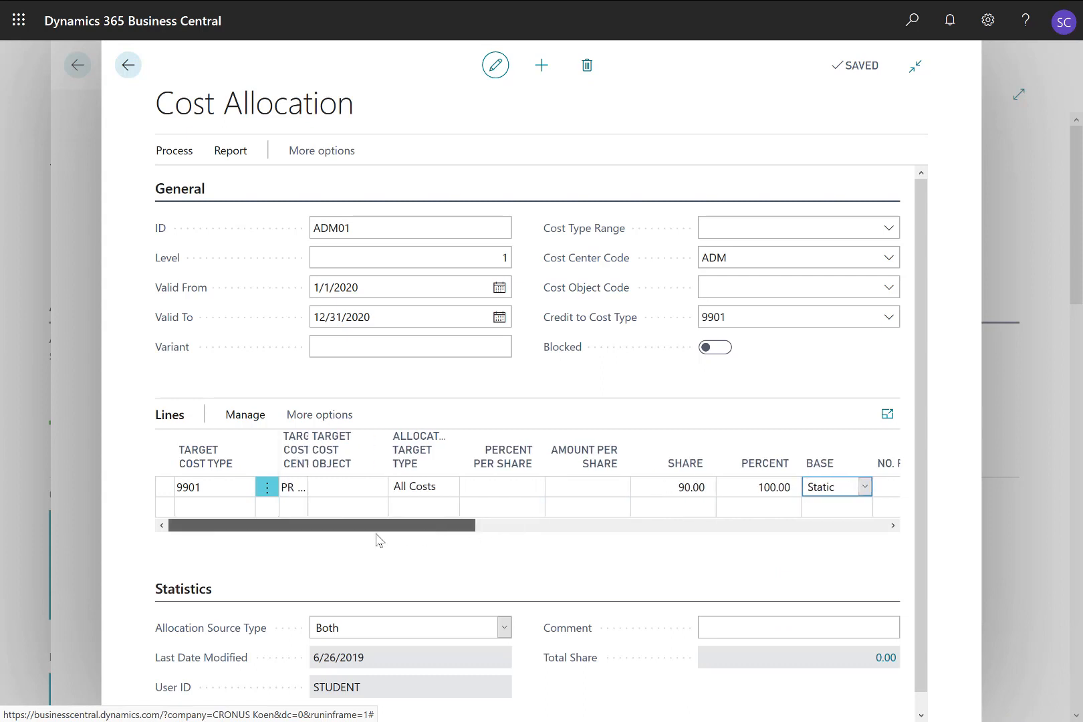
left_click(185, 511)
type("99")
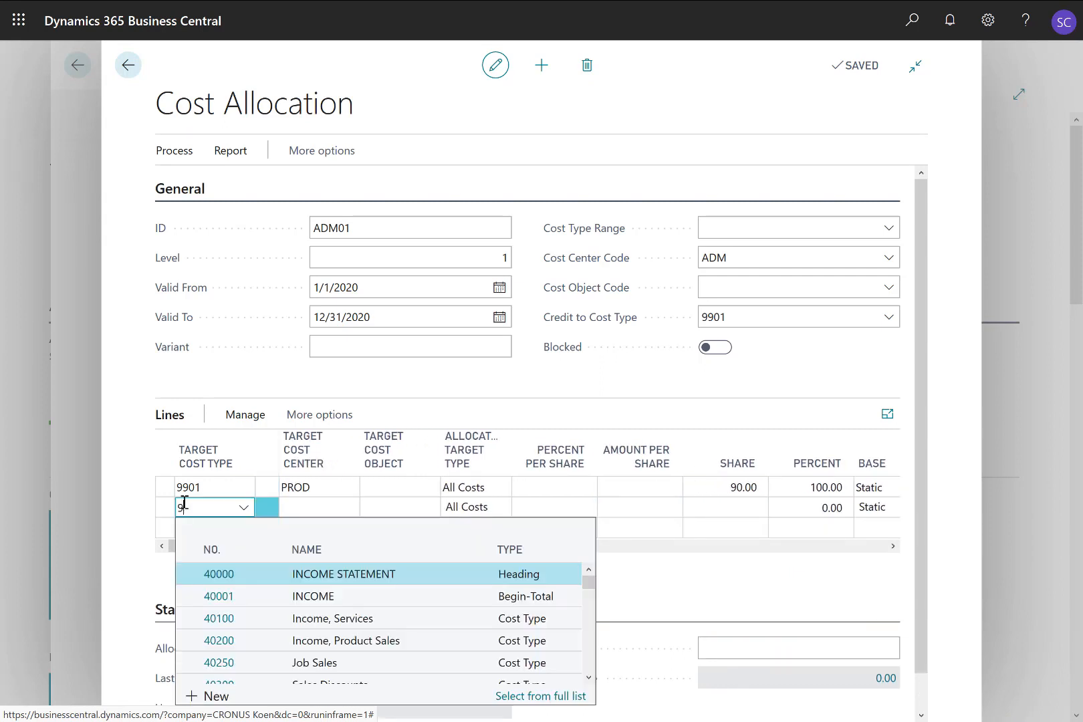
type("01")
key("Tab")
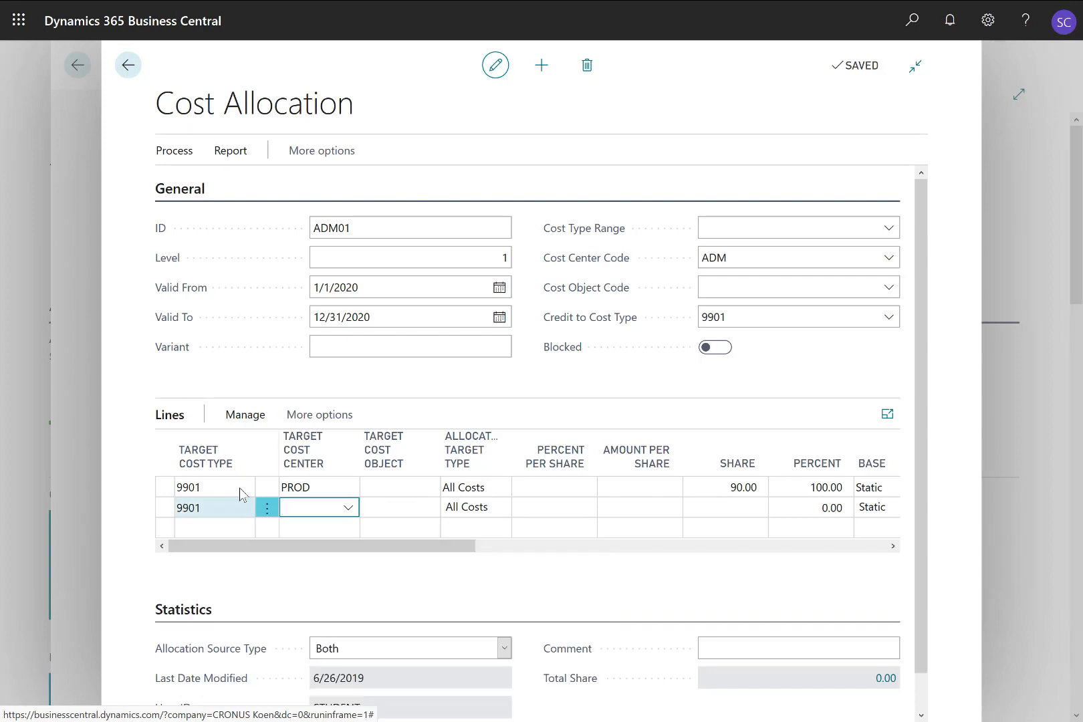
type("SALES")
key("Tab")
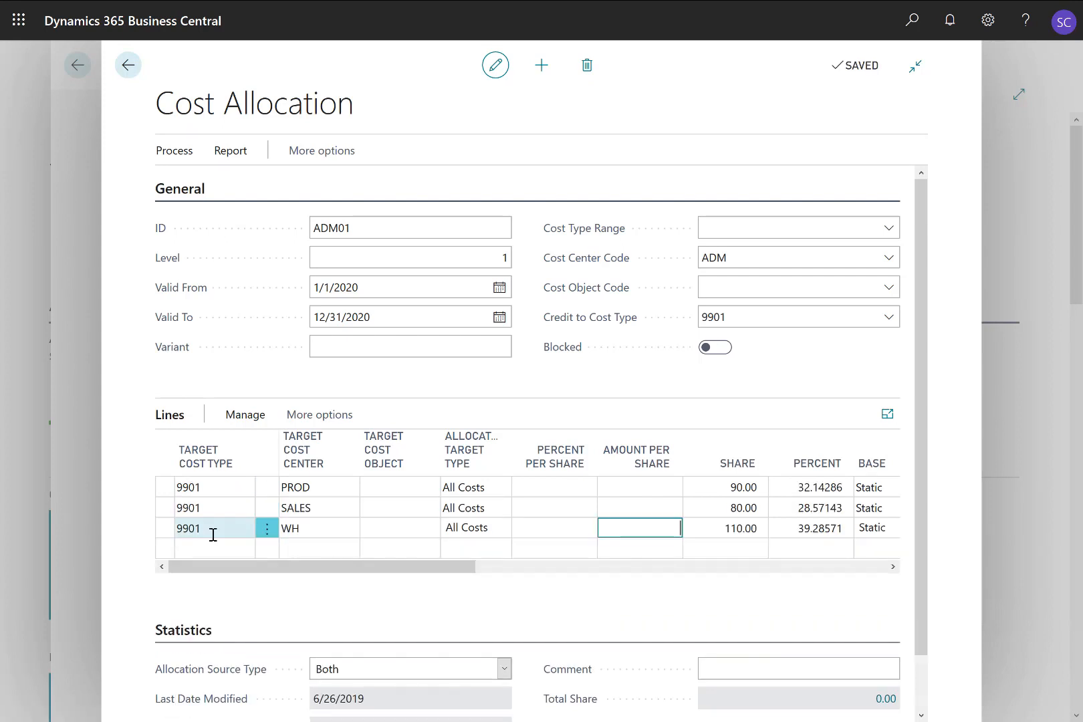